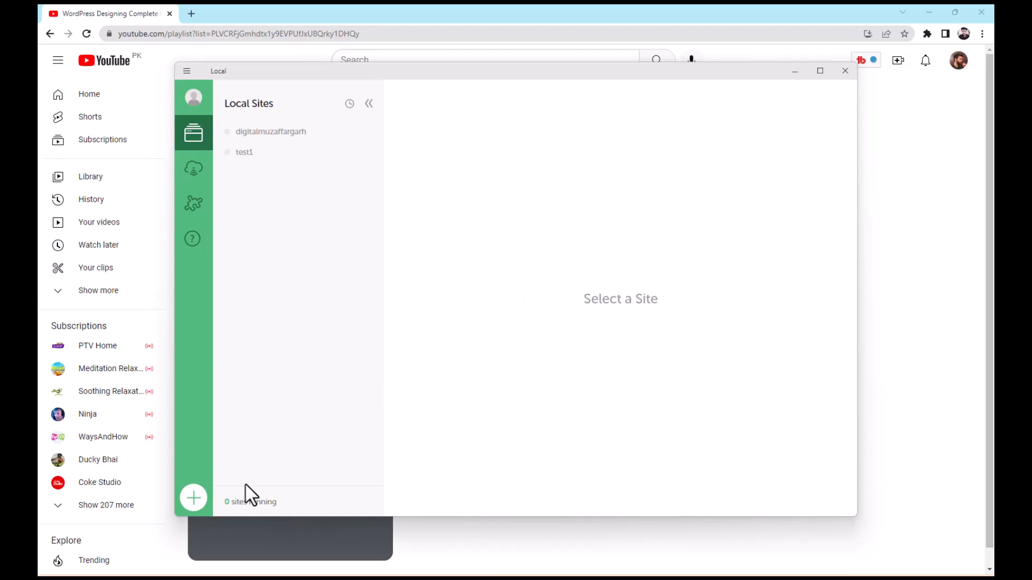
Start a new local site named Digital Muzaffargarh and keep the Preferred environment
click(194, 499)
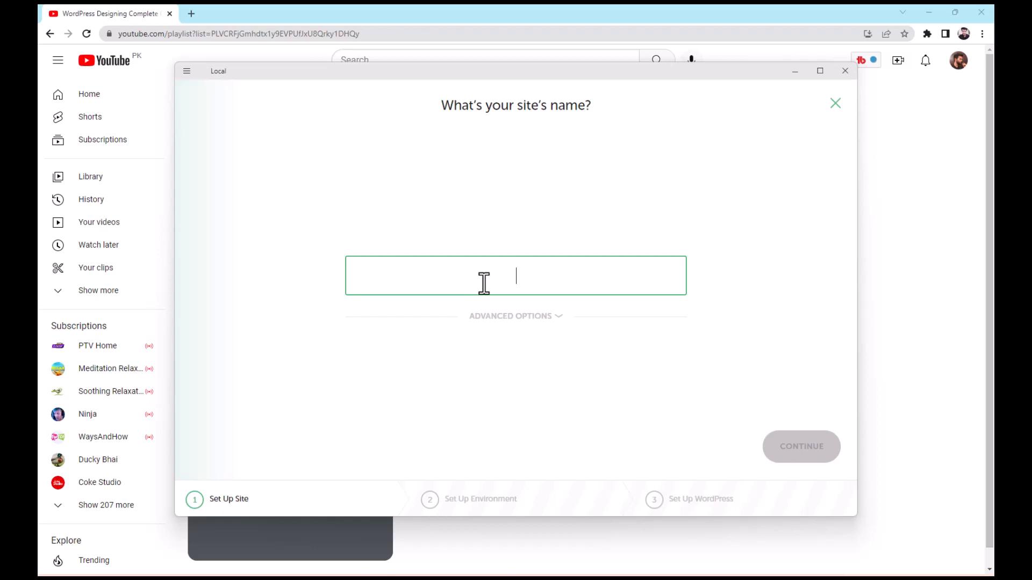
text(Digital M)
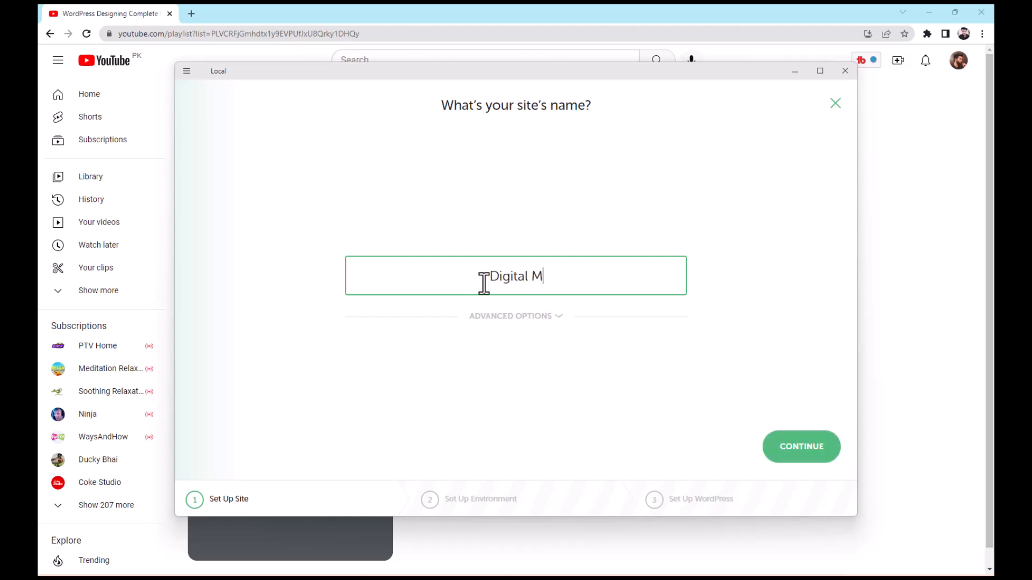
text(uzaffargarh)
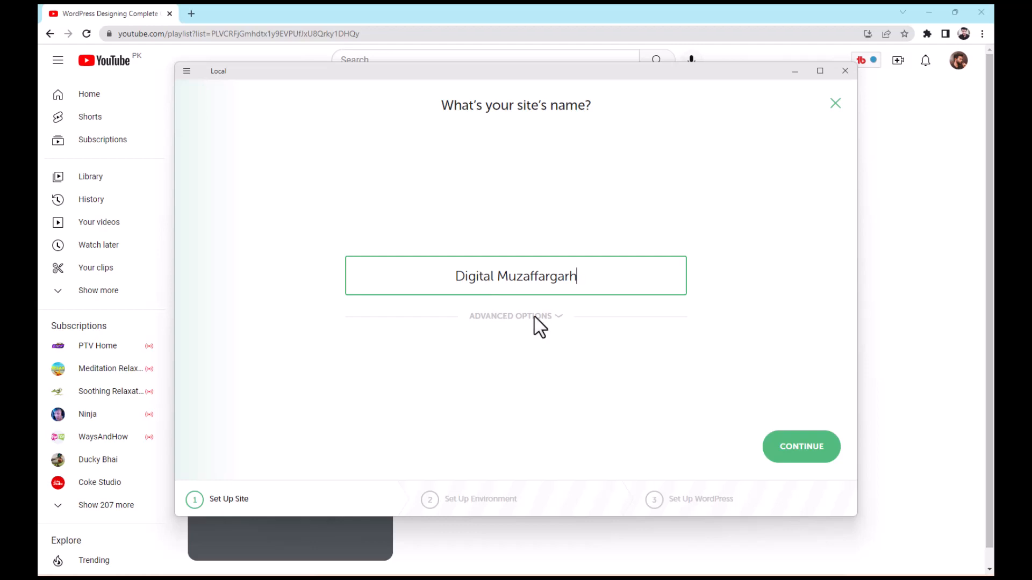
click(806, 460)
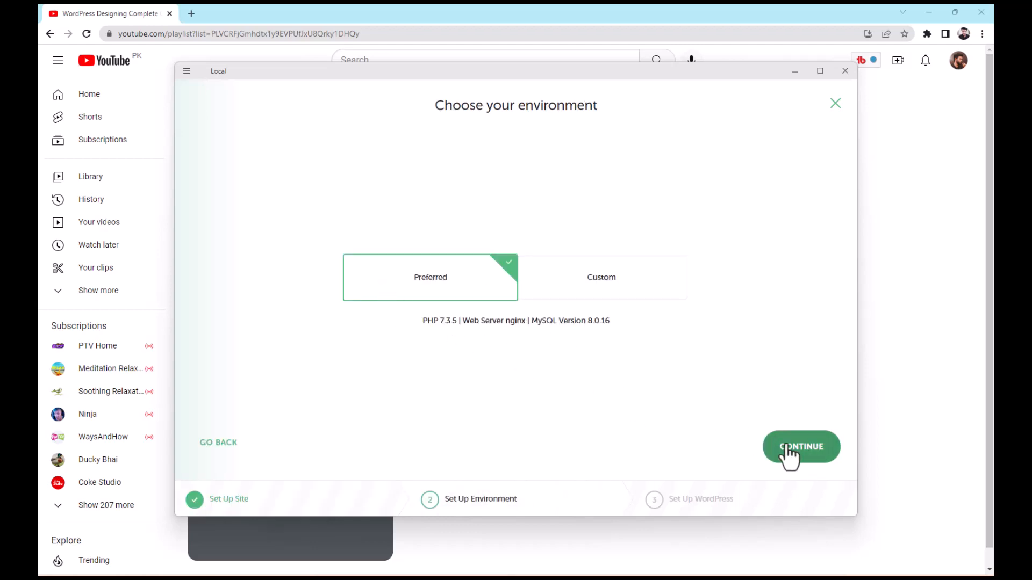
click(789, 454)
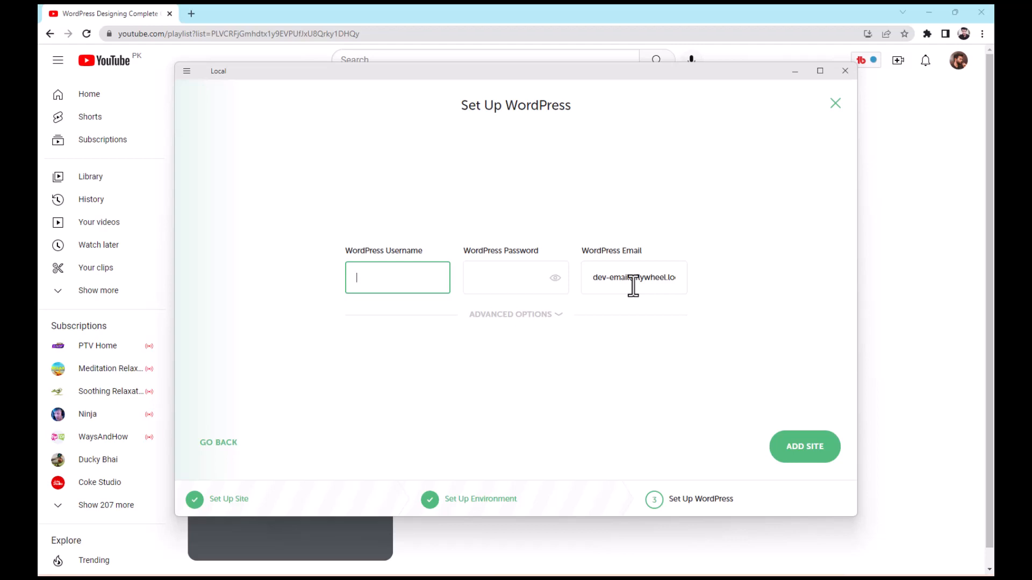
Set the WordPress username to admin, enter the WordPress password, and add the site
text(admin)
key(Tab)
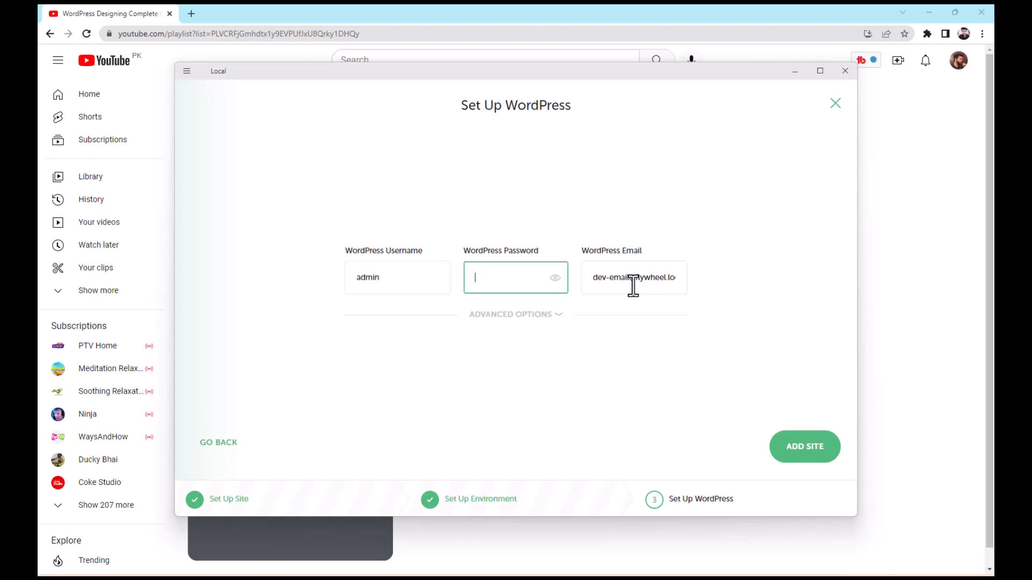
text(admin)
click(801, 447)
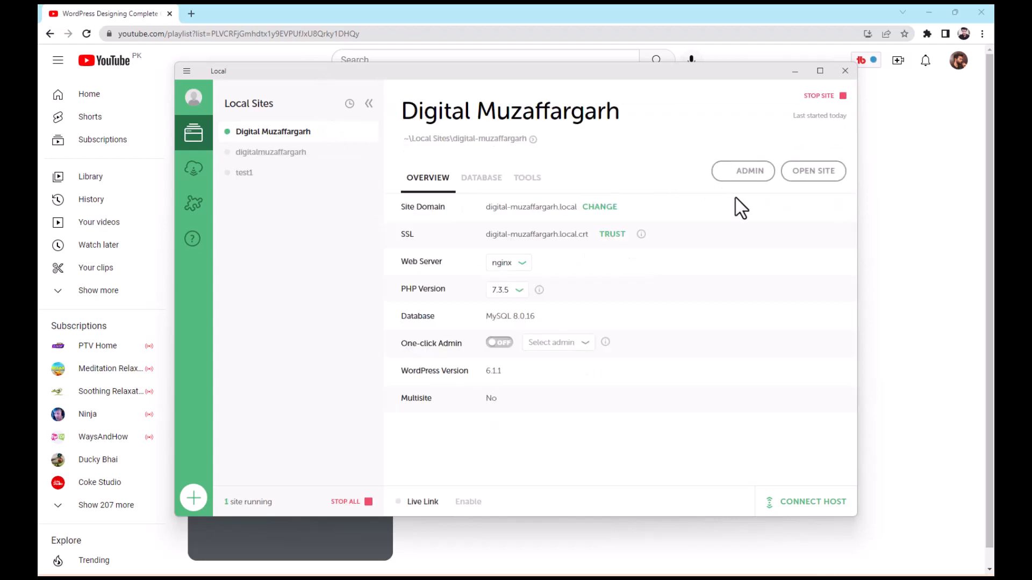
Open the new site in the browser and look over its front page
click(812, 183)
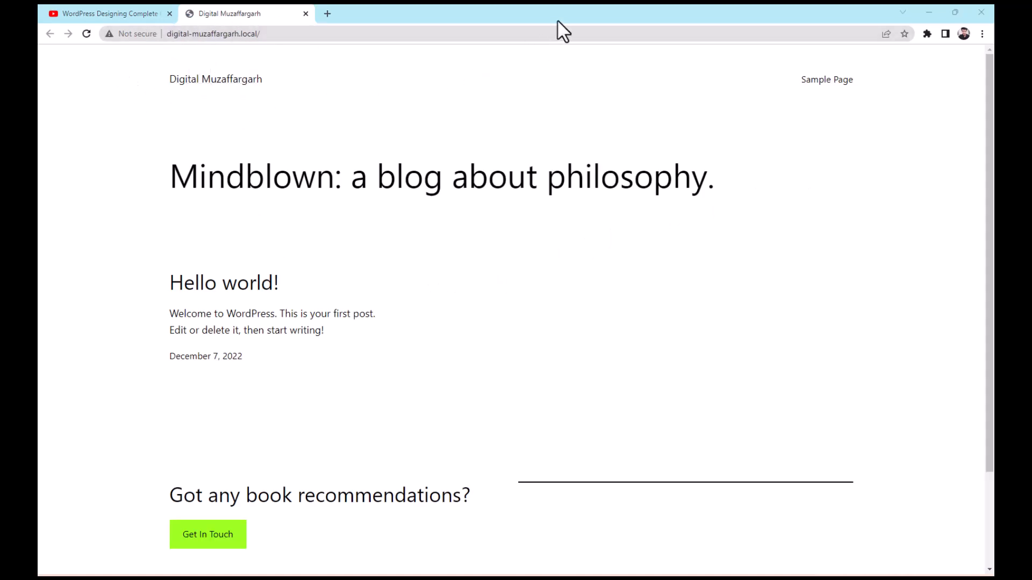
drag(292, 178, 376, 177)
scroll(386, 333, down, 2)
scroll(385, 377, up, 2)
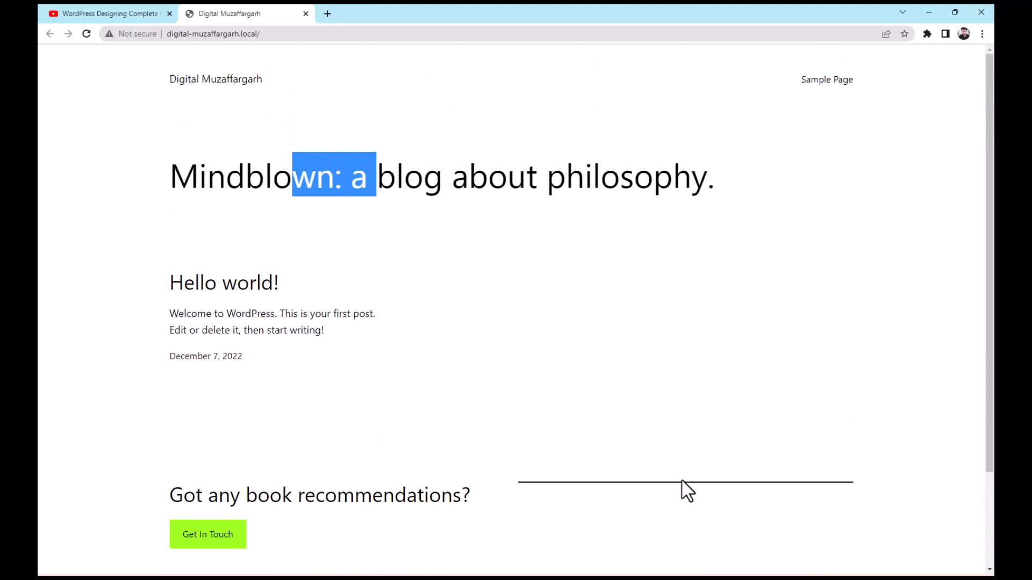
Open the site's WordPress admin login page in a new browser tab
key(alt+Tab)
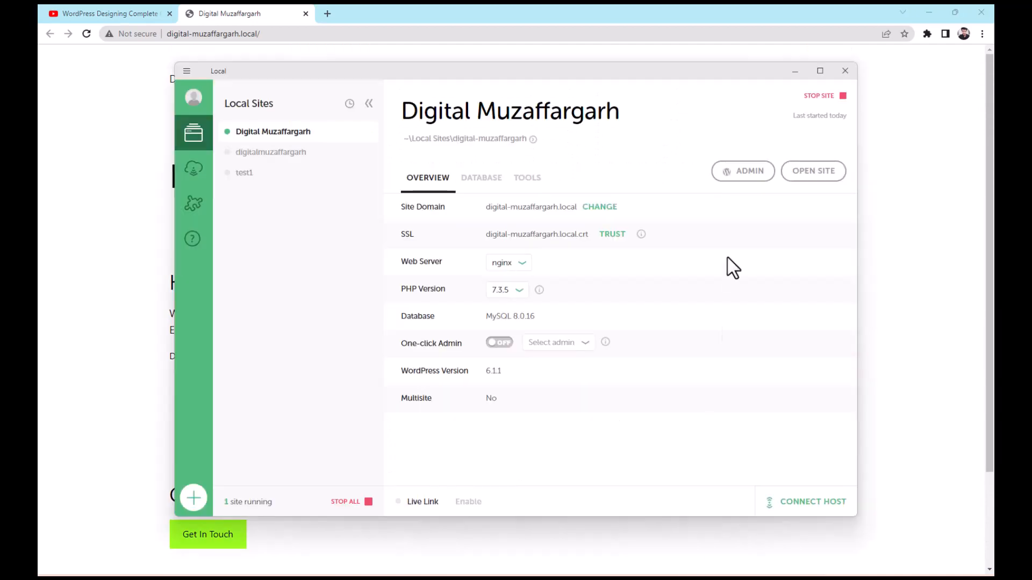
click(726, 177)
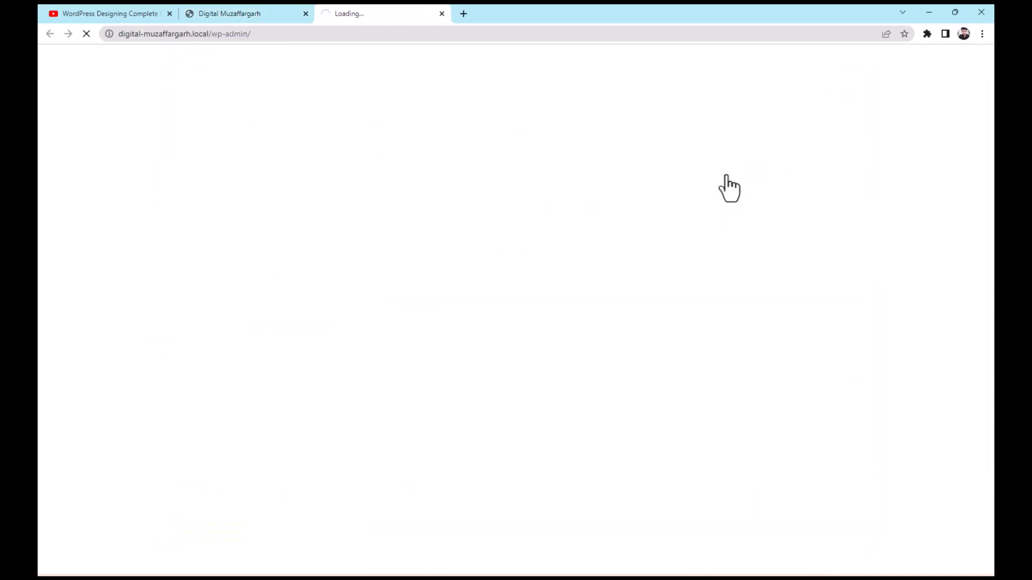
click(235, 11)
click(358, 9)
click(266, 13)
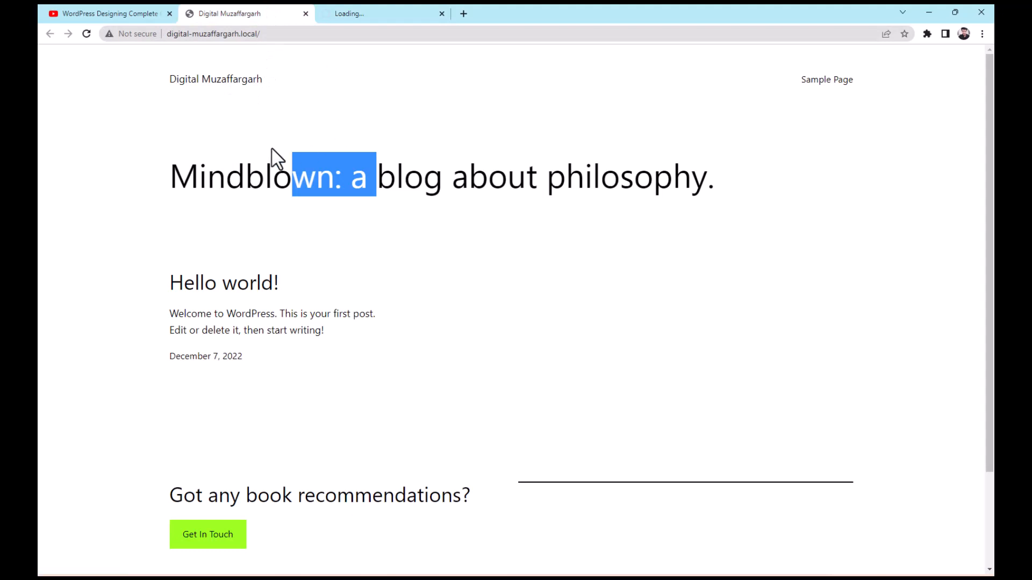
click(209, 176)
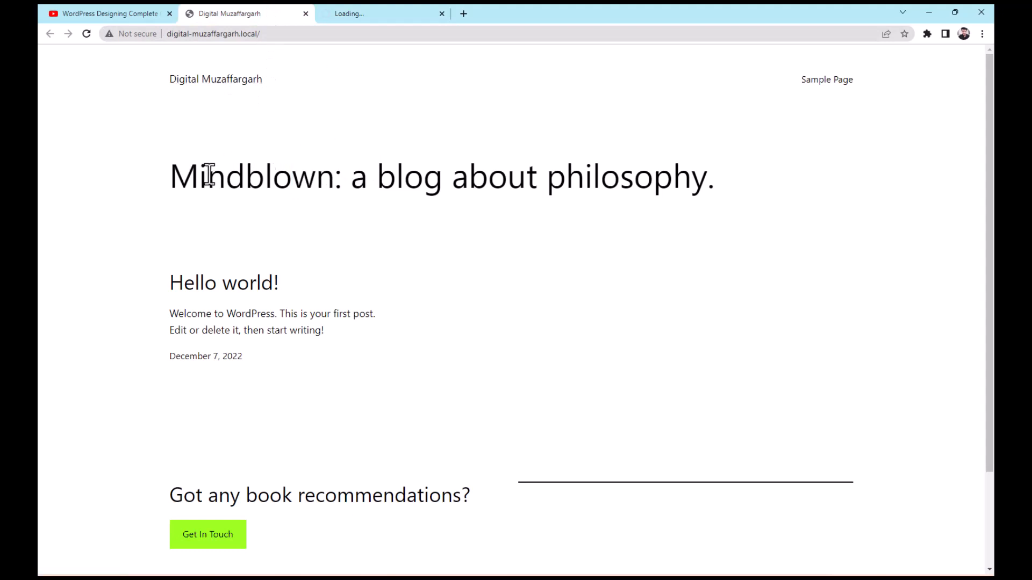
click(364, 13)
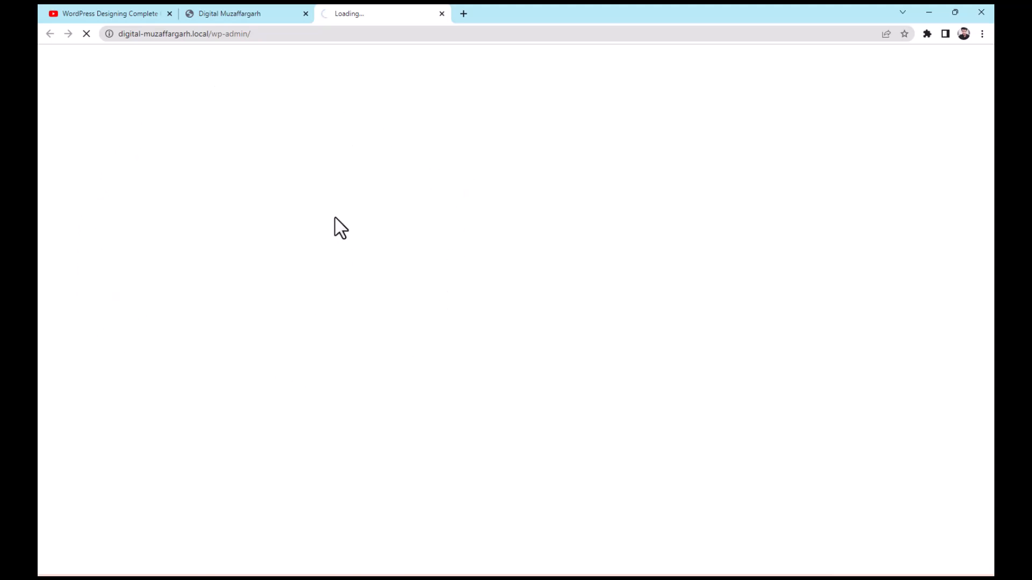
click(239, 16)
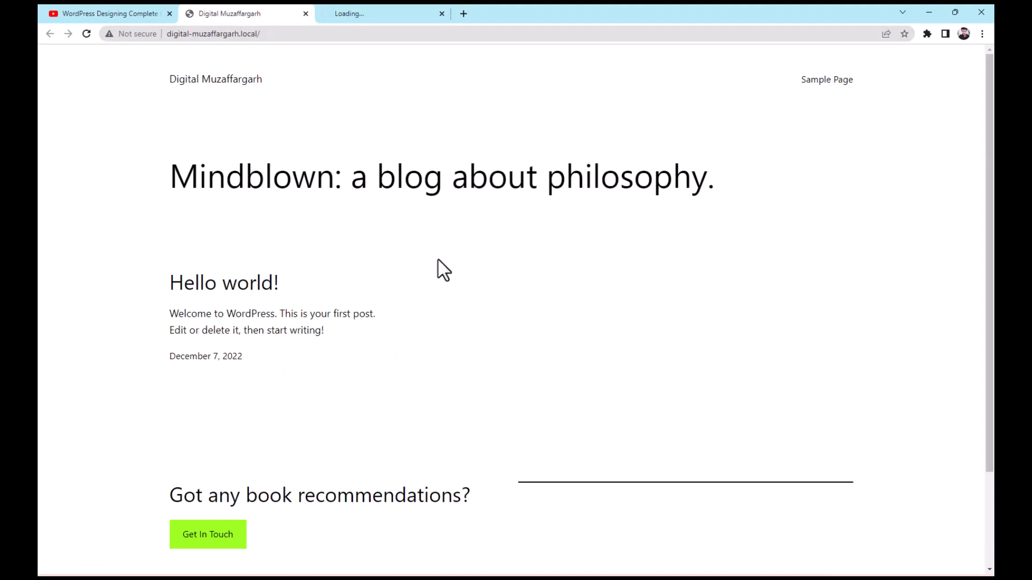
click(406, 13)
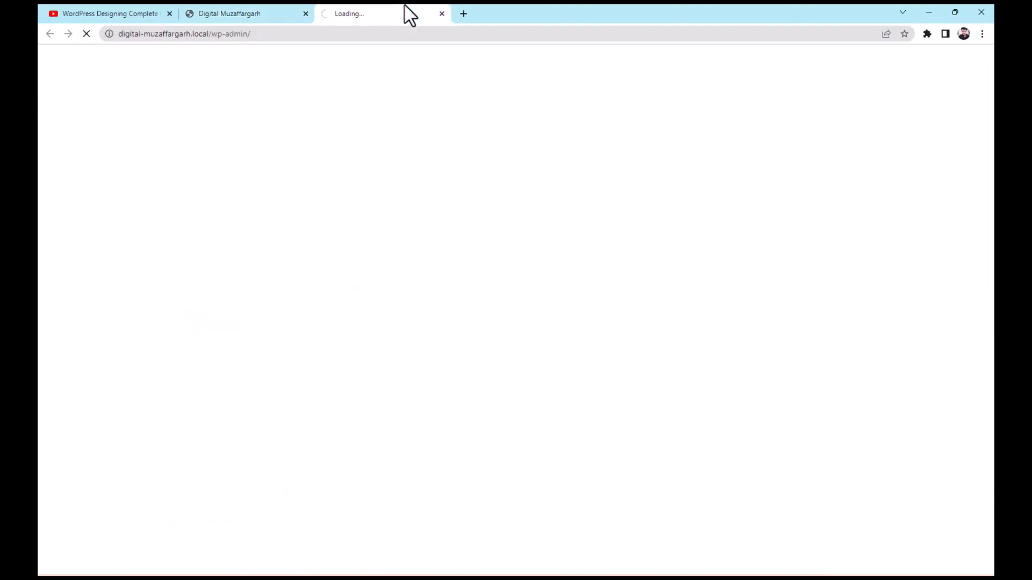
click(224, 14)
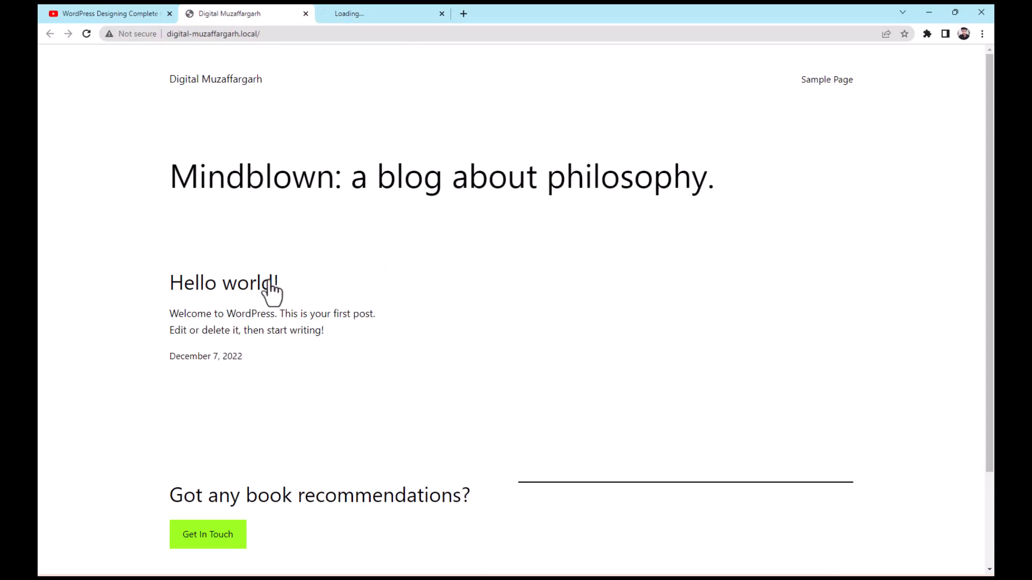
click(377, 13)
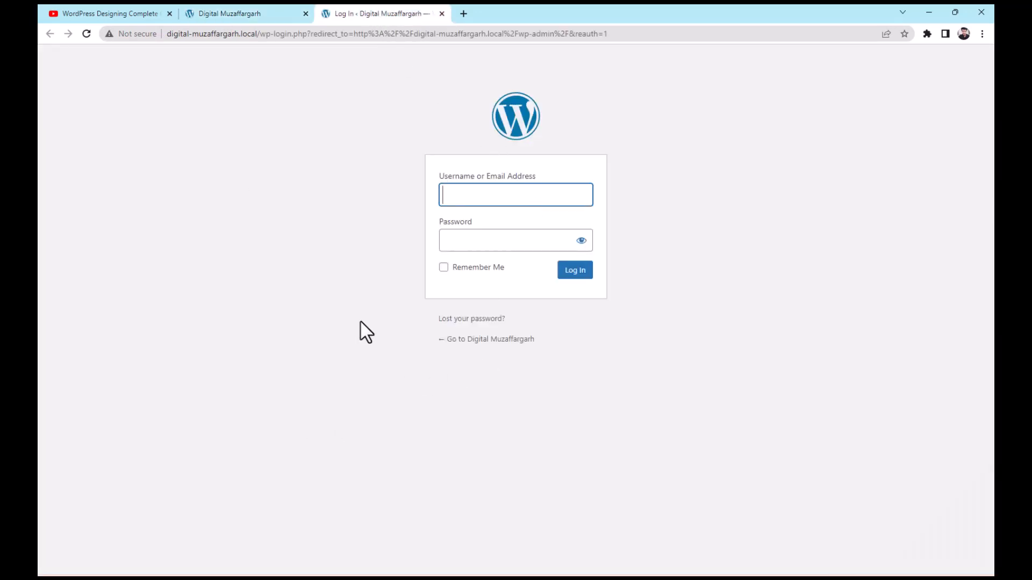
click(209, 15)
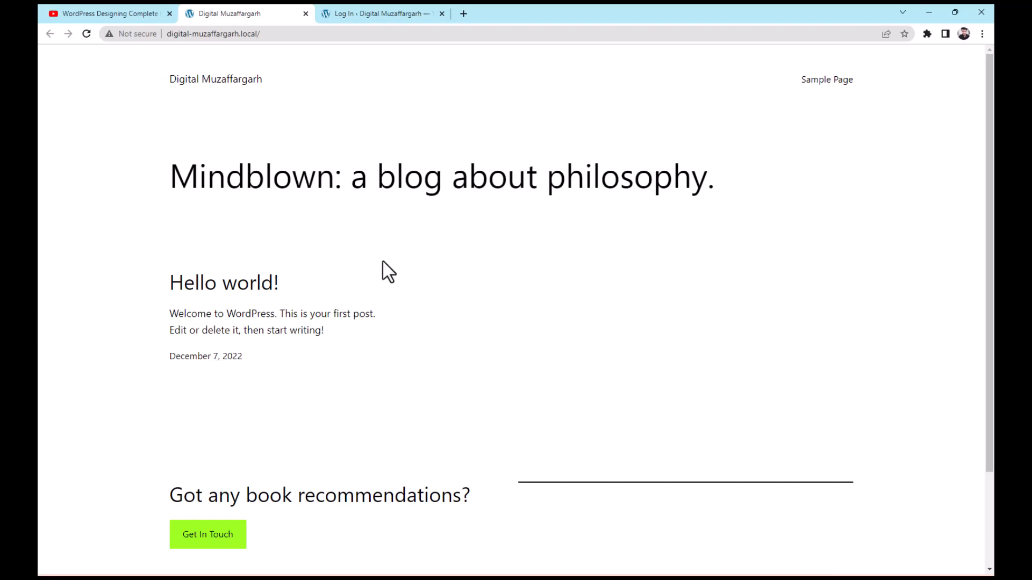
click(388, 13)
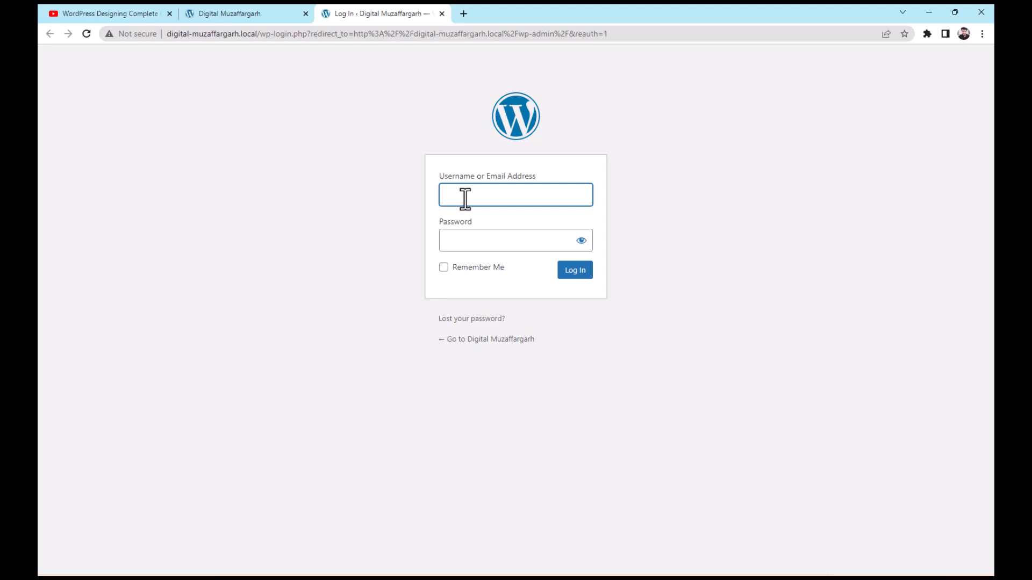
Log in to the dashboard as admin with the account password and close the password alert
text(admin)
key(Tab)
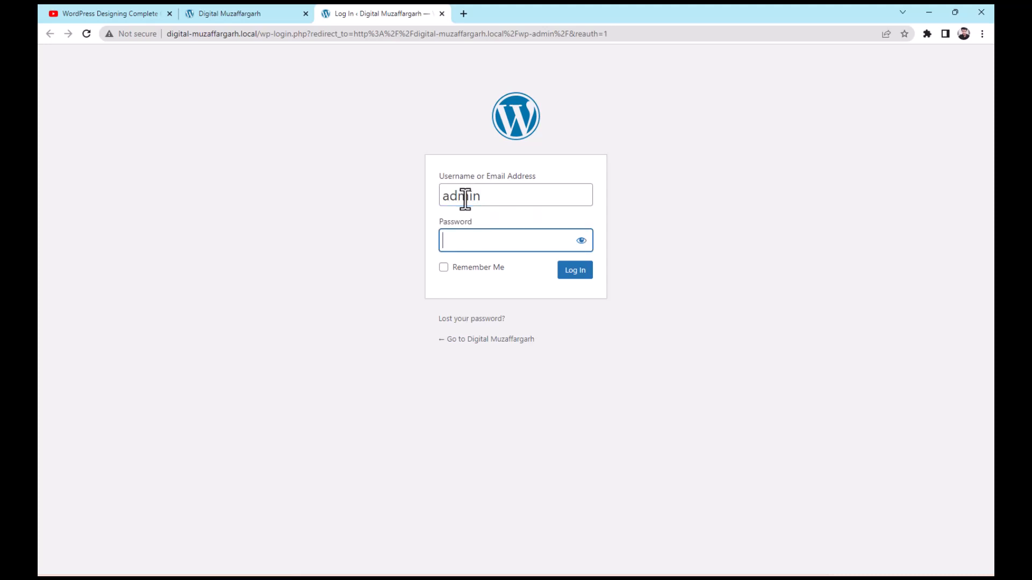
text(admin)
key(Return)
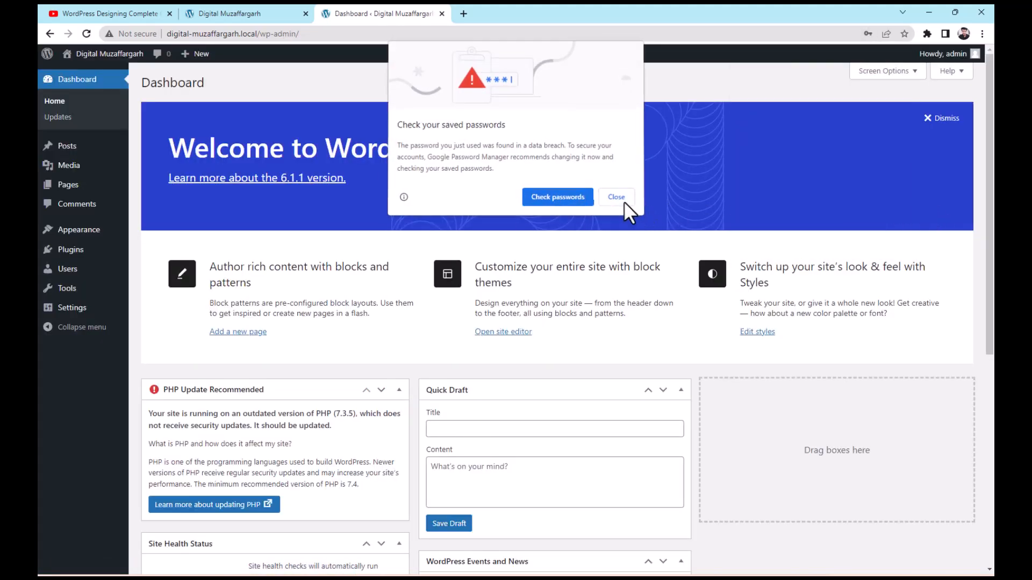
click(621, 199)
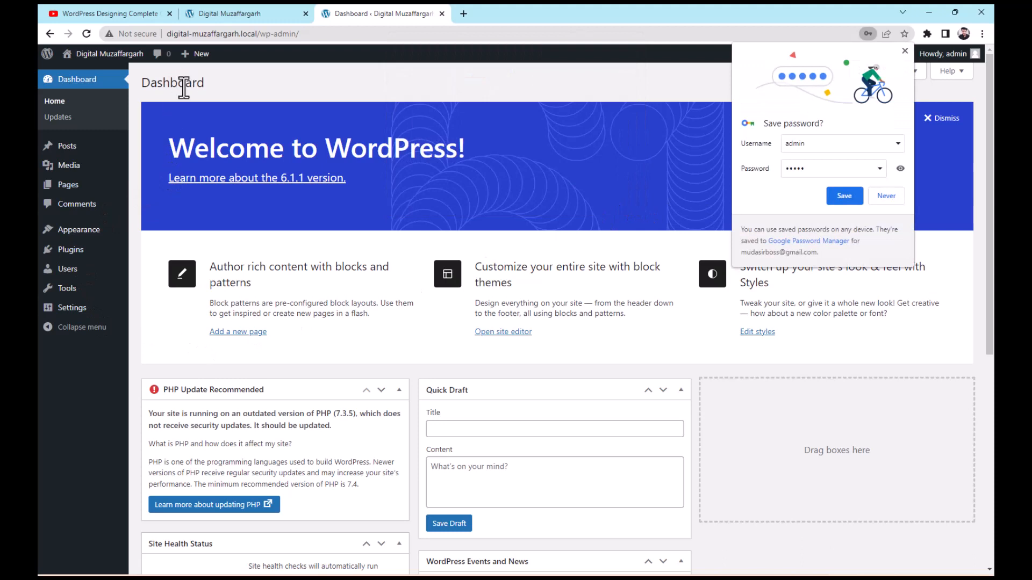
Look through the dashboard sidebar sections: Posts, Media, Pages, Appearance and Plugins
click(240, 7)
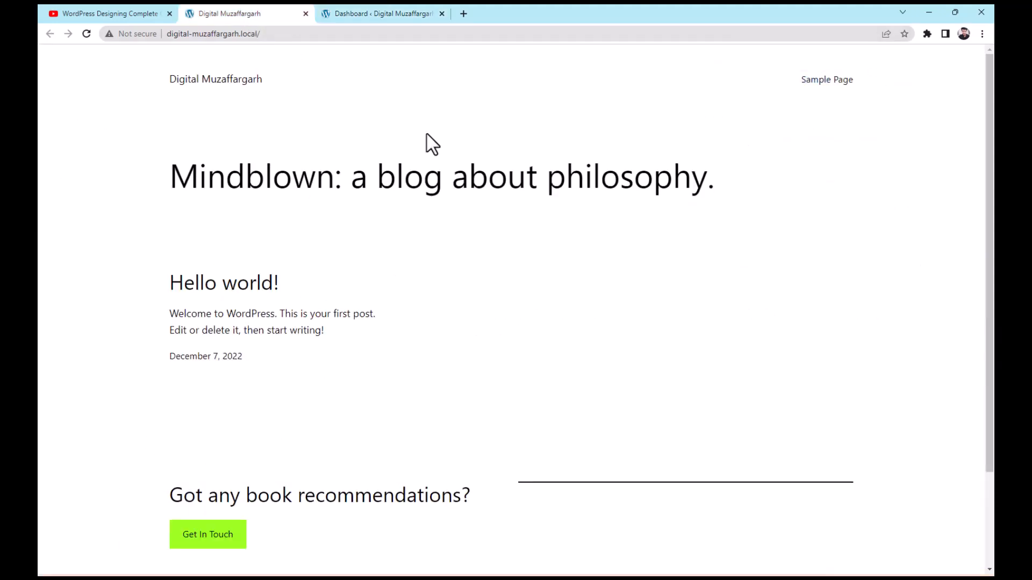
click(404, 13)
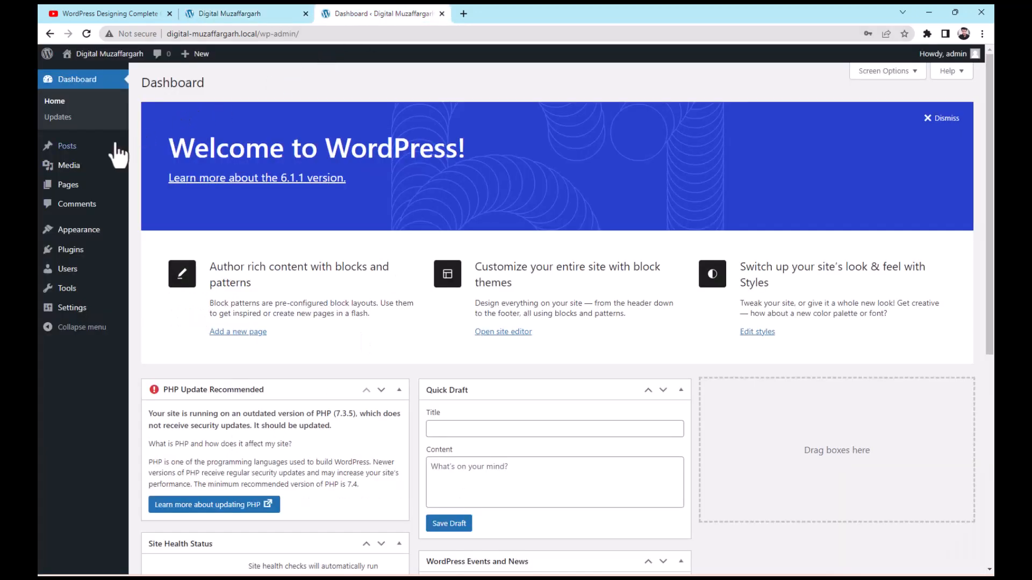
mouse_move(97, 150)
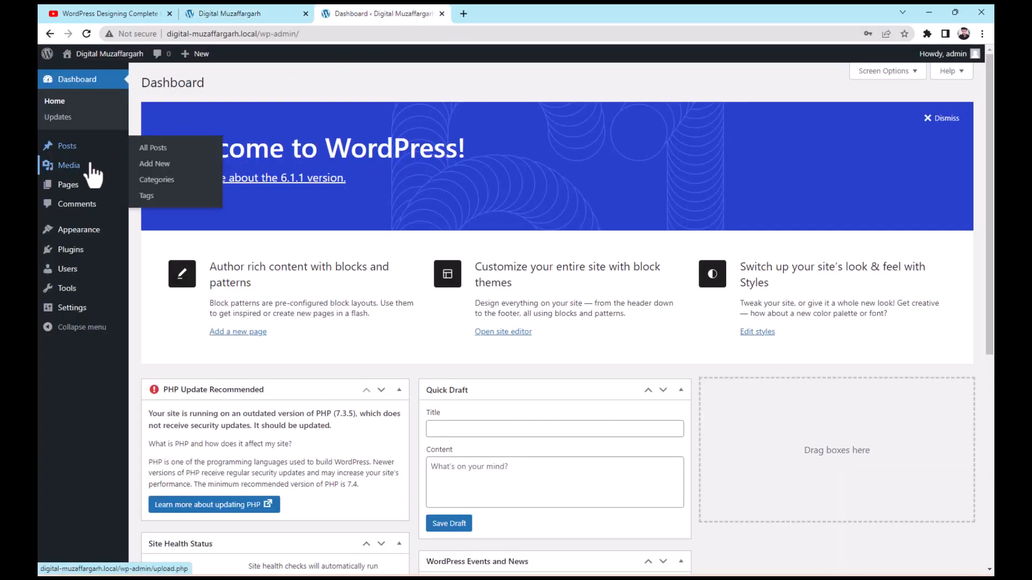
mouse_move(84, 190)
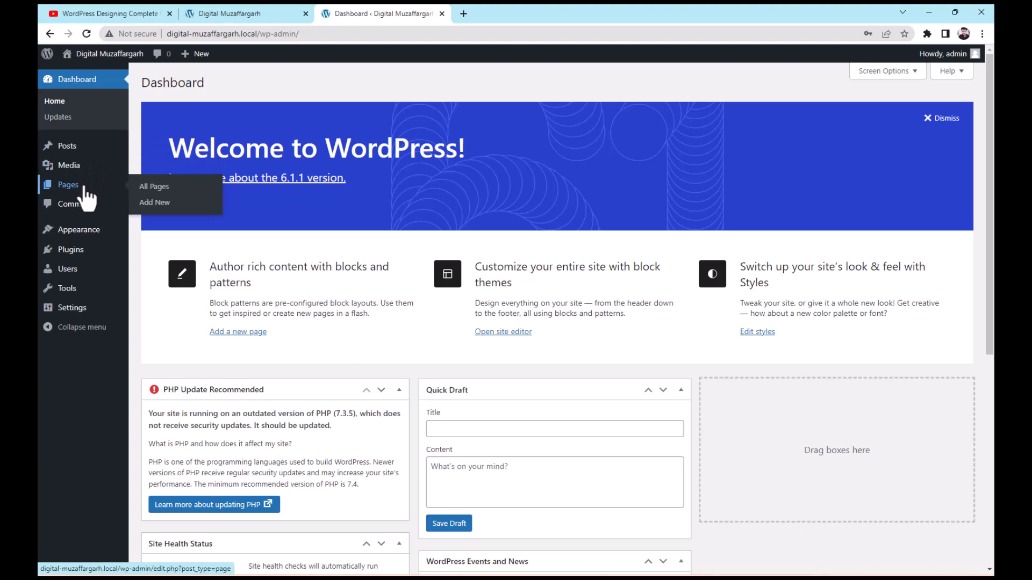
mouse_move(90, 227)
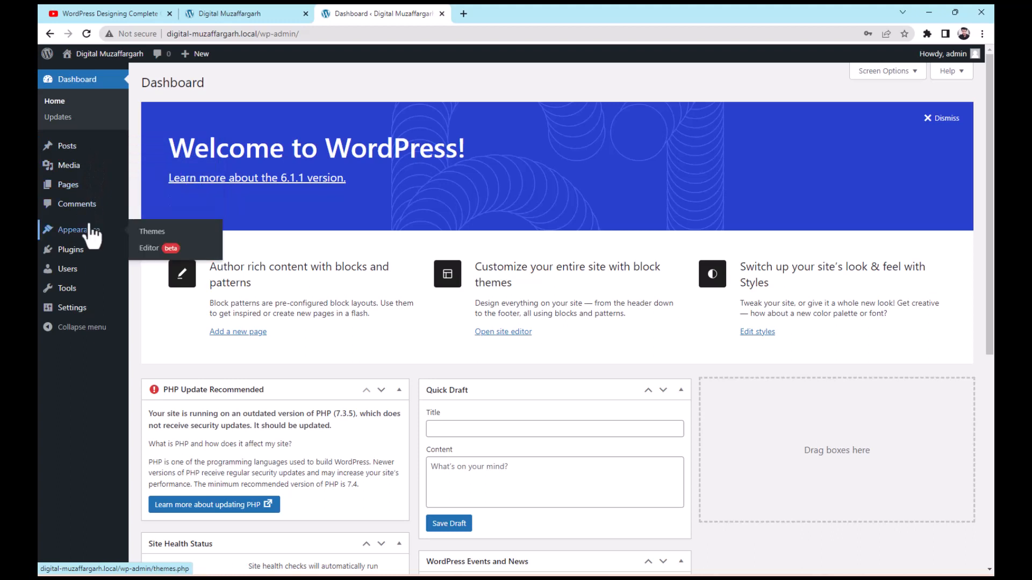
mouse_move(85, 252)
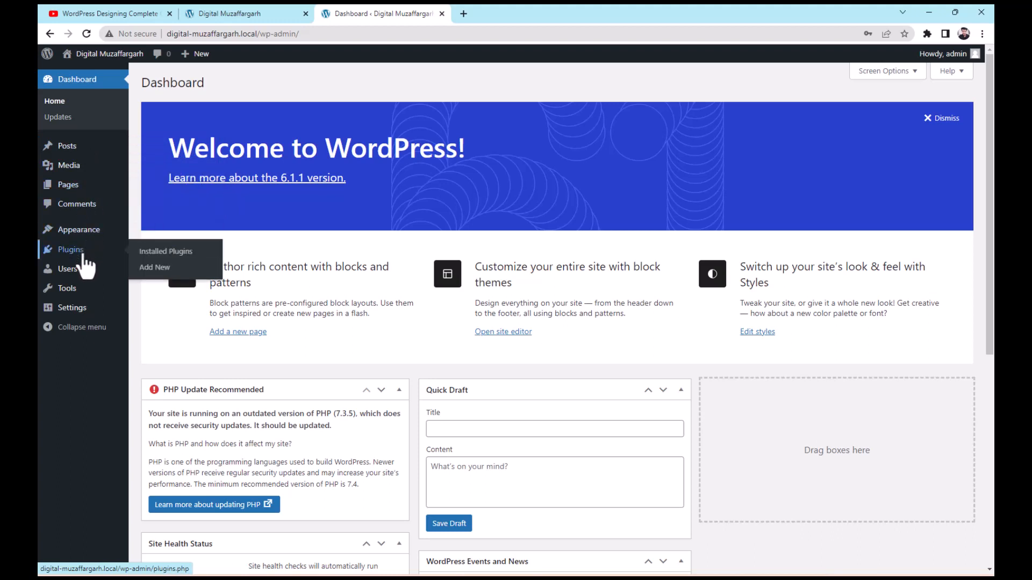
mouse_move(82, 313)
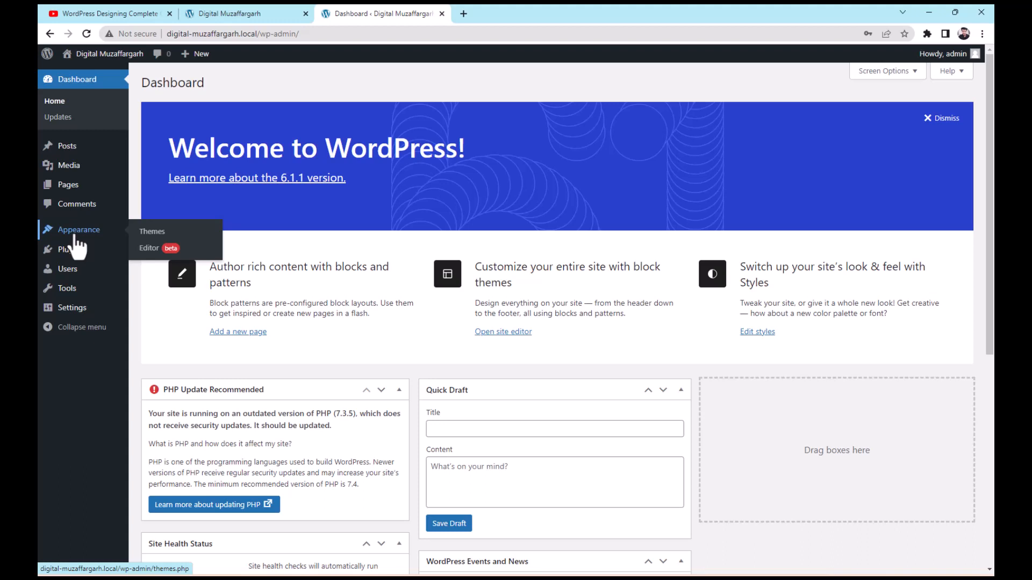
Open the installed themes and activate the Twenty Twenty-Two theme
click(76, 236)
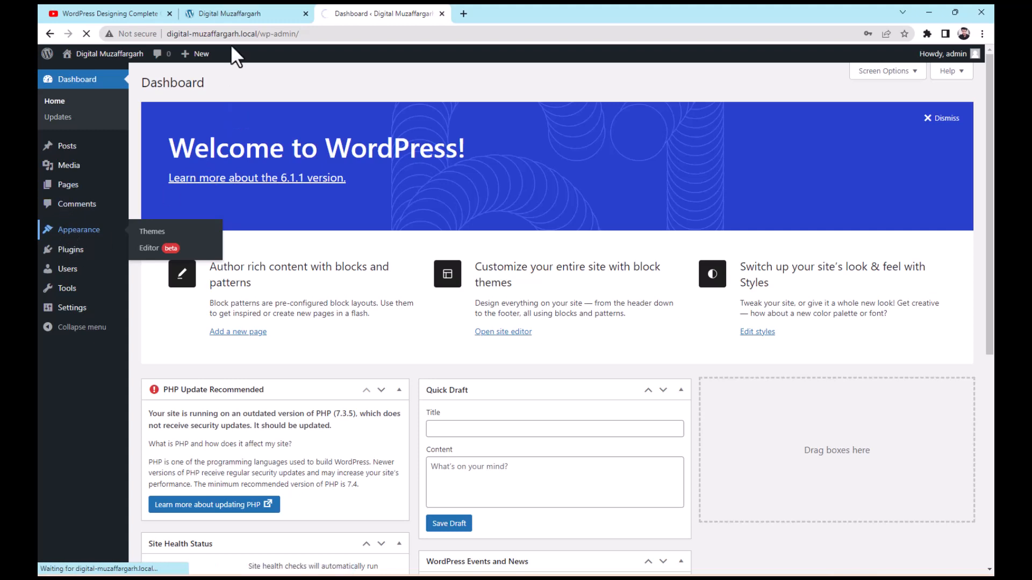
click(231, 12)
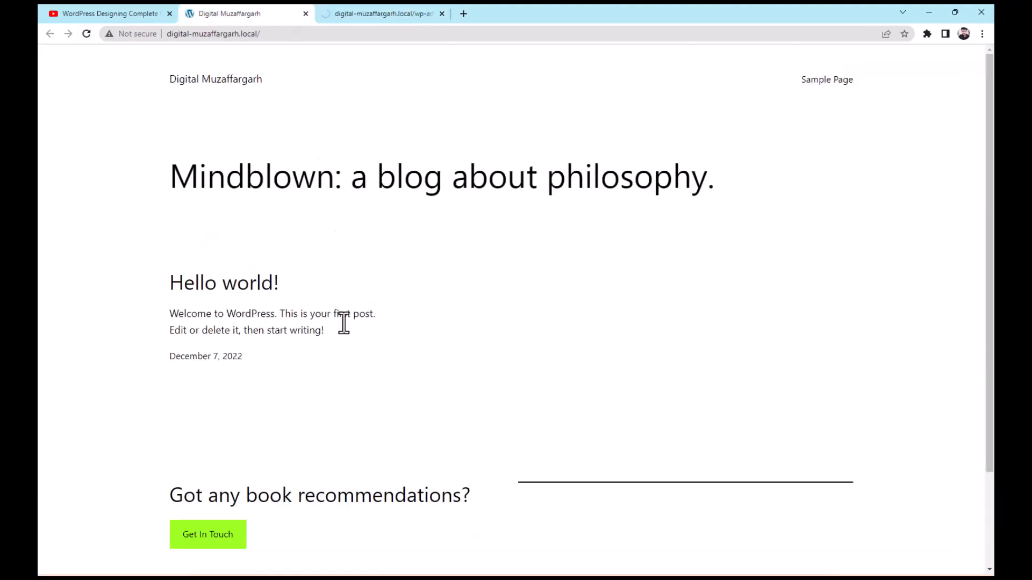
scroll(342, 344, down, 2)
click(384, 15)
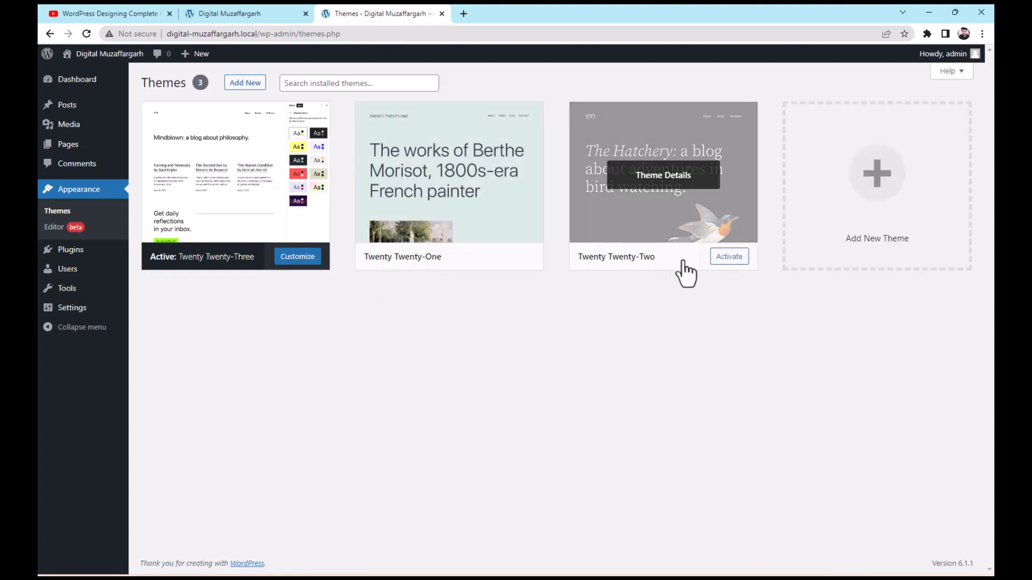
click(721, 262)
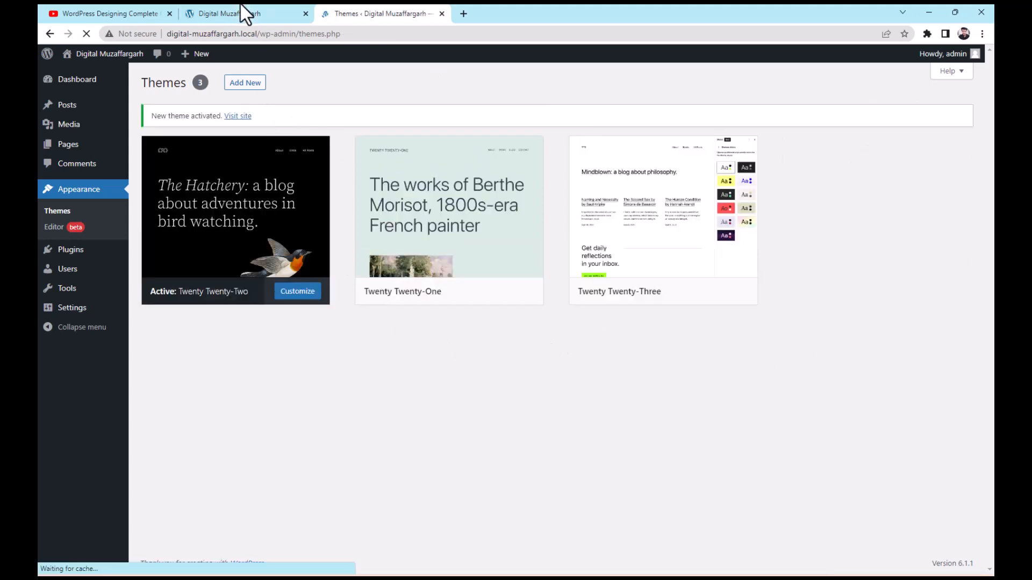
Reload the site's front page to preview the new theme, then return to the themes page
click(241, 14)
click(86, 35)
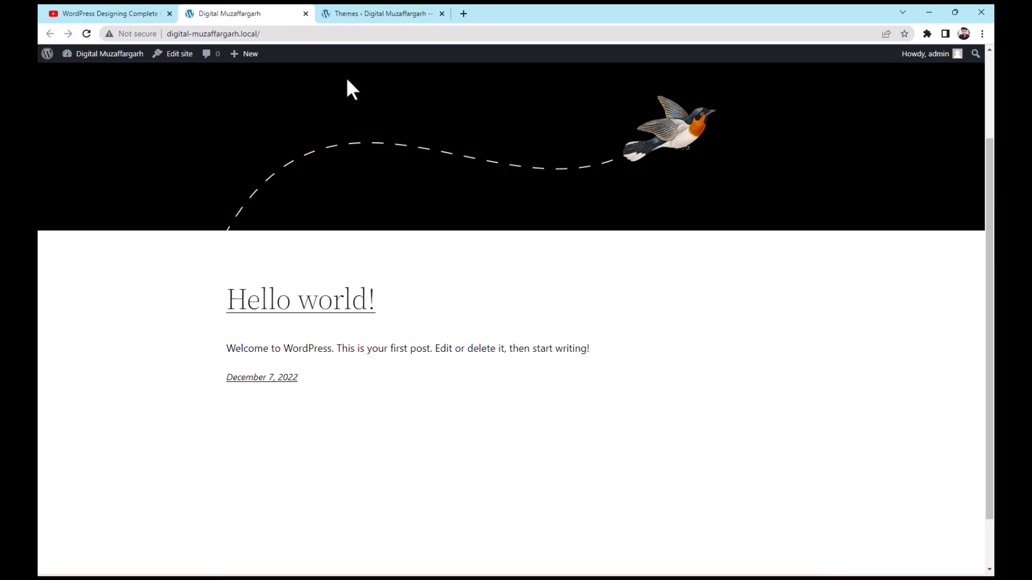
click(339, 8)
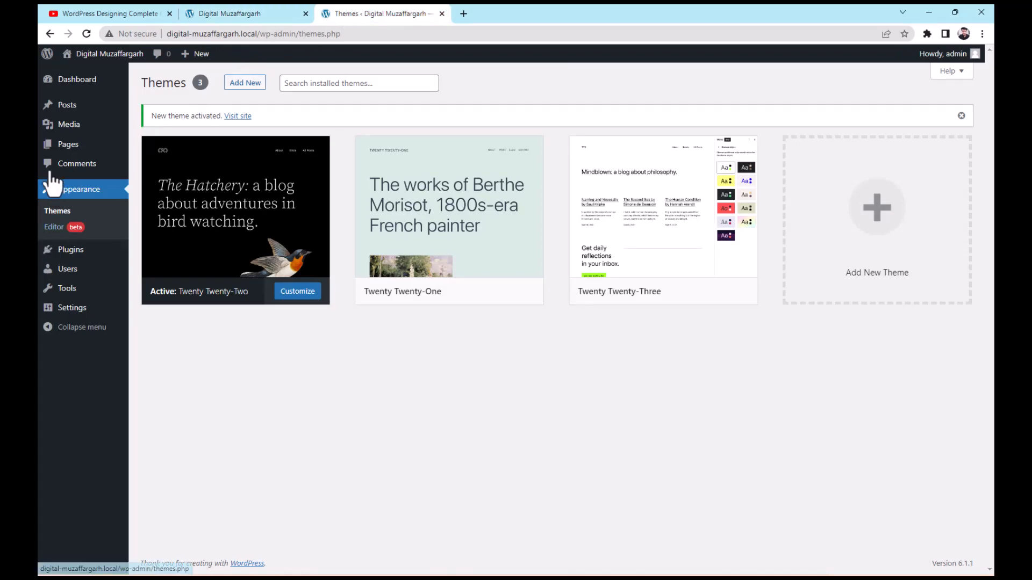
mouse_move(65, 153)
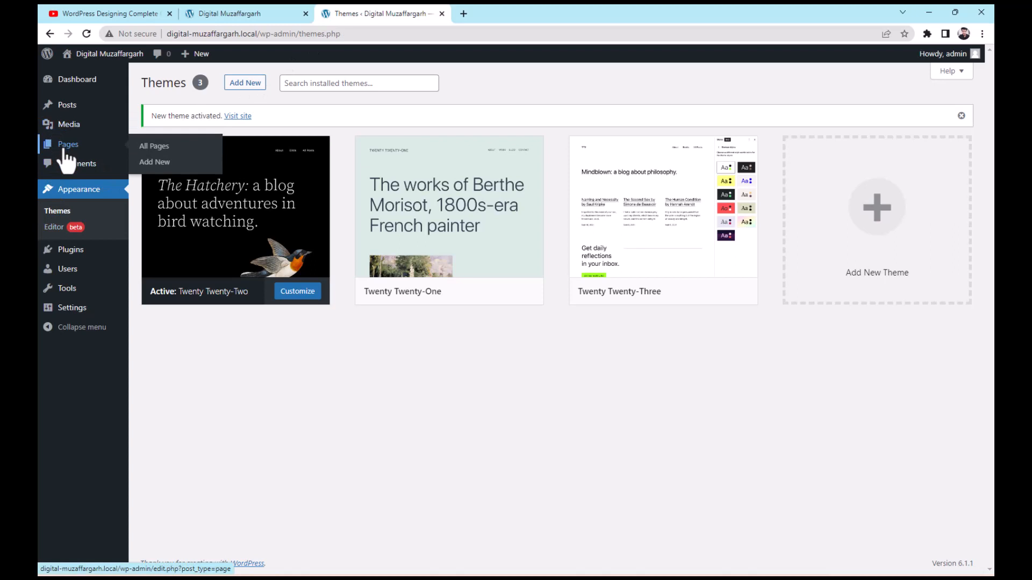